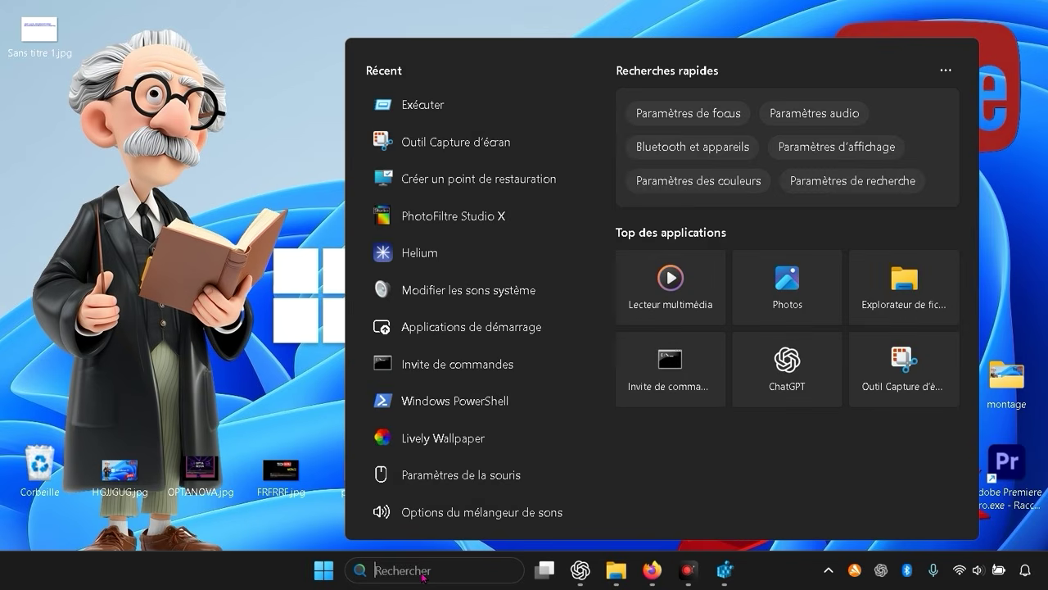
Find regedit through the Windows search, open the Registry Editor and move its window fully into view
text(regedit)
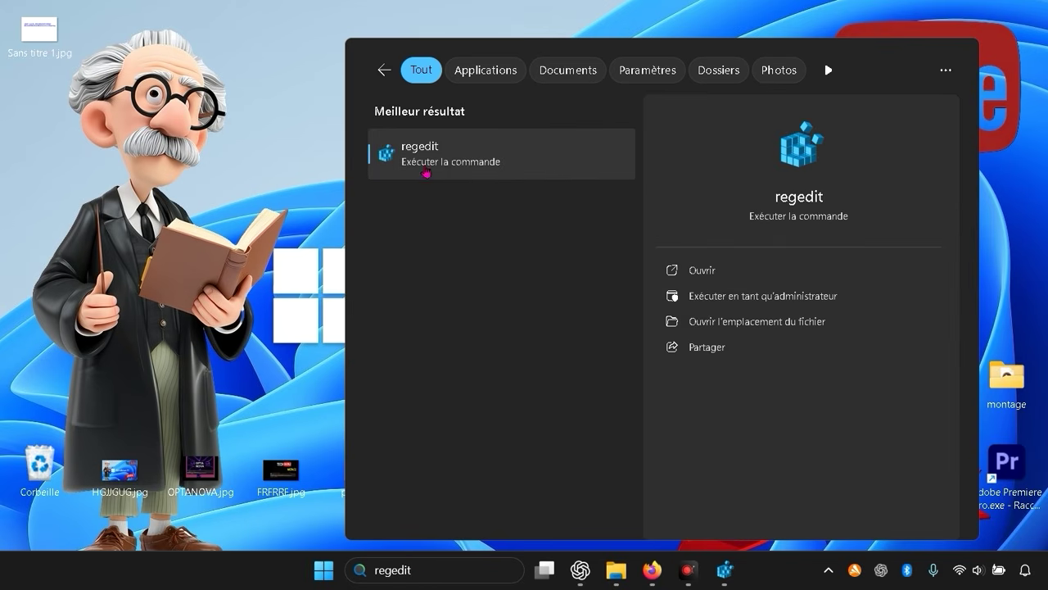
click(456, 168)
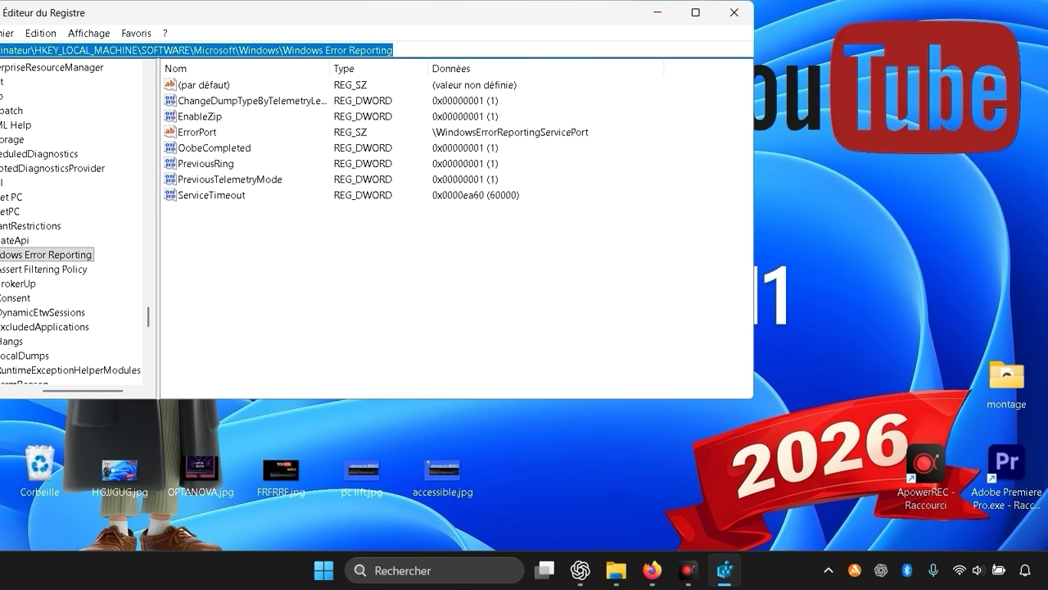
drag(201, 19, 363, 19)
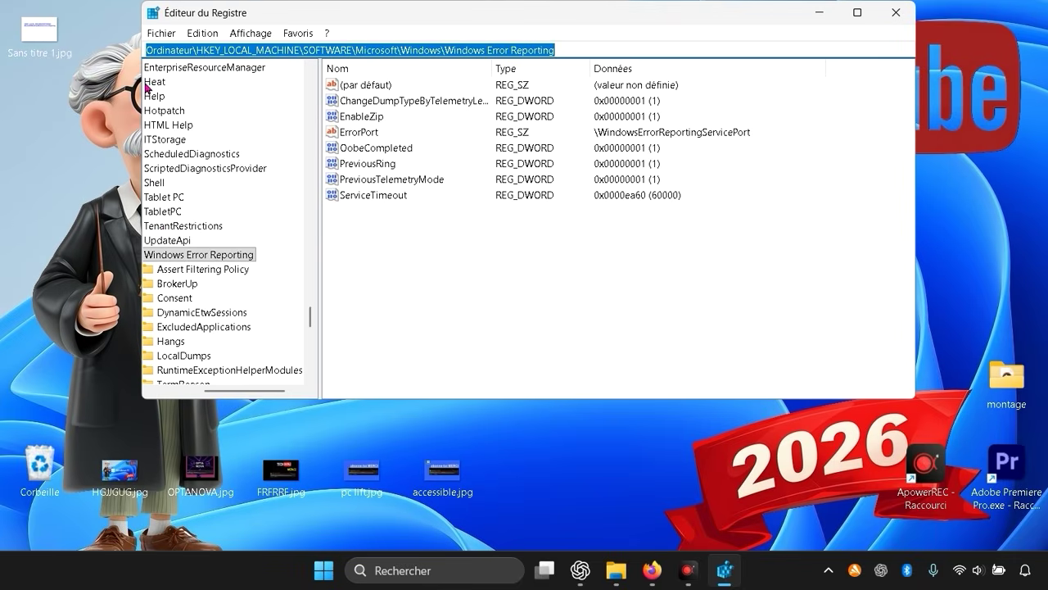
Select the key HKEY_LOCAL_MACHINE\SOFTWARE\Microsoft\Windows in the registry tree
drag(246, 390, 197, 391)
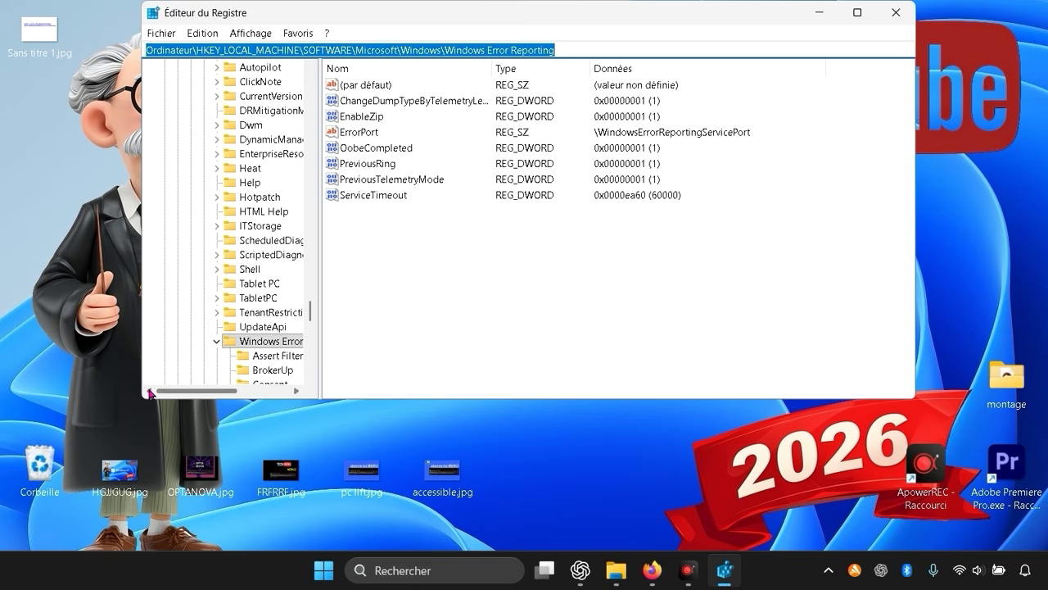
scroll(212, 211, up, 5)
scroll(212, 212, up, 20)
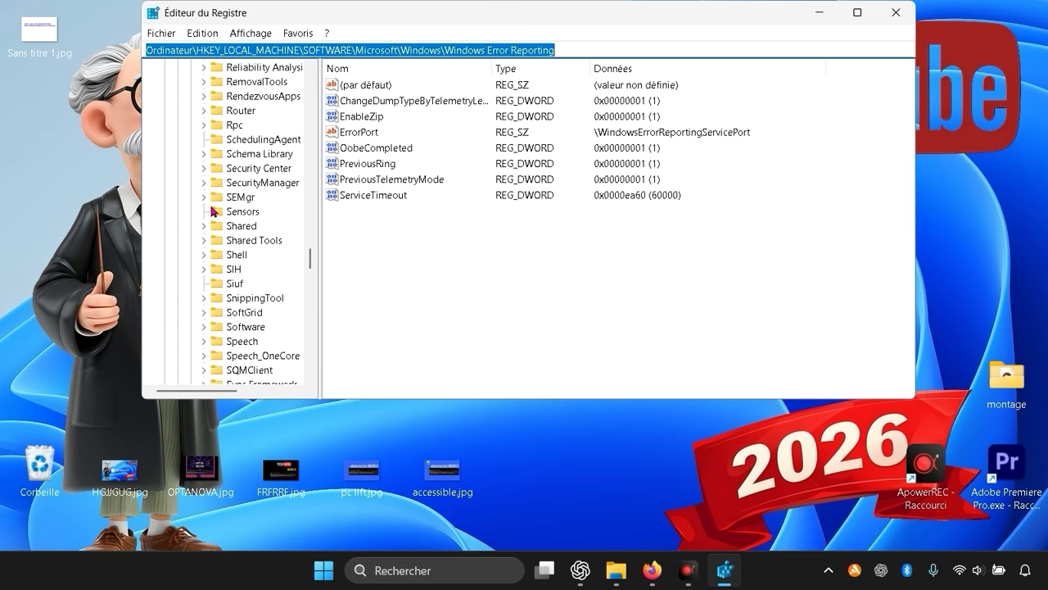
scroll(215, 210, up, 20)
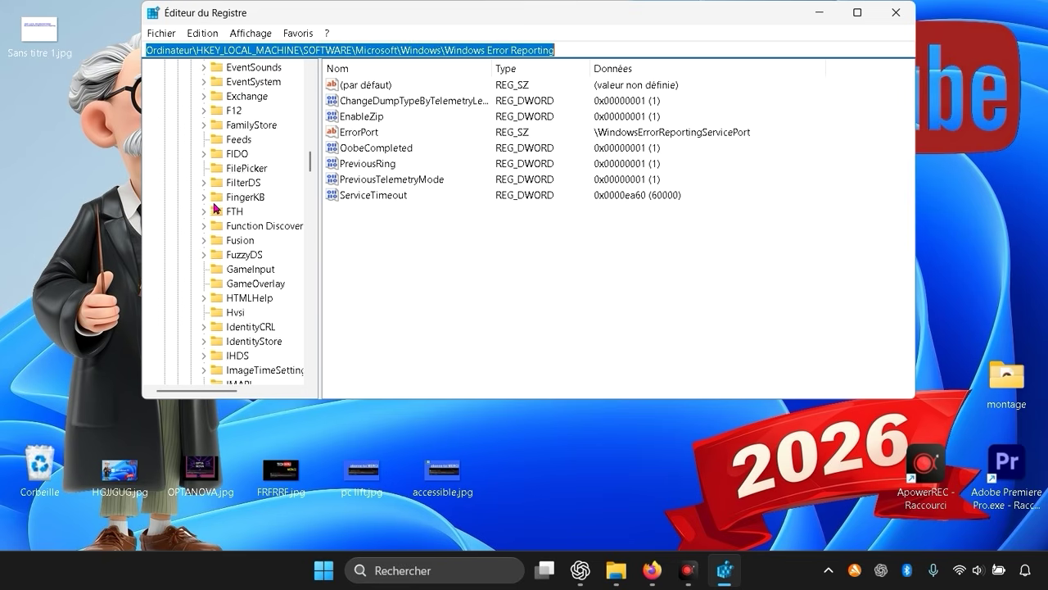
scroll(215, 205, up, 20)
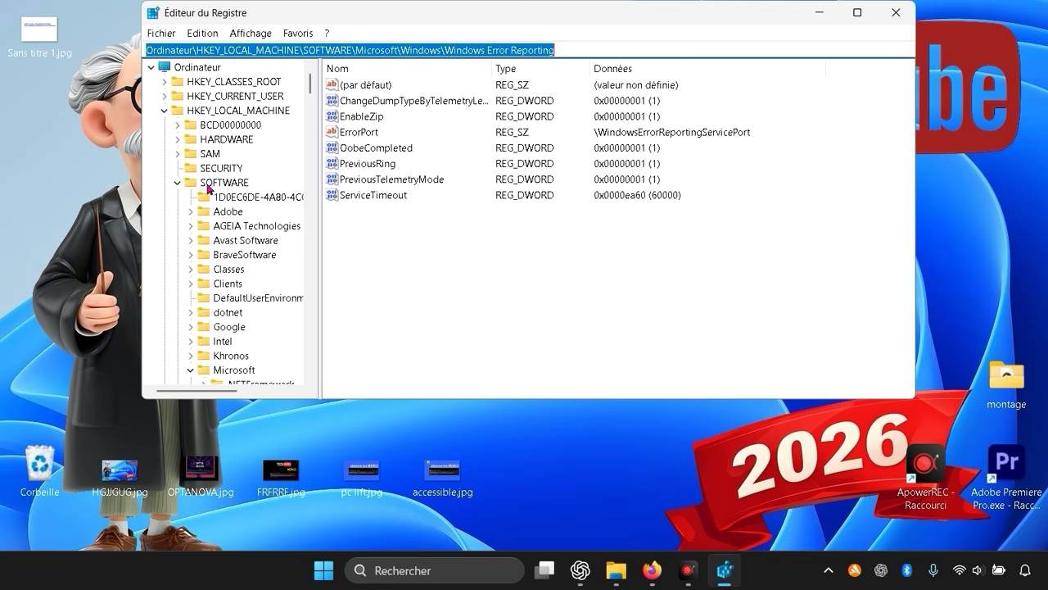
scroll(237, 234, down, 1)
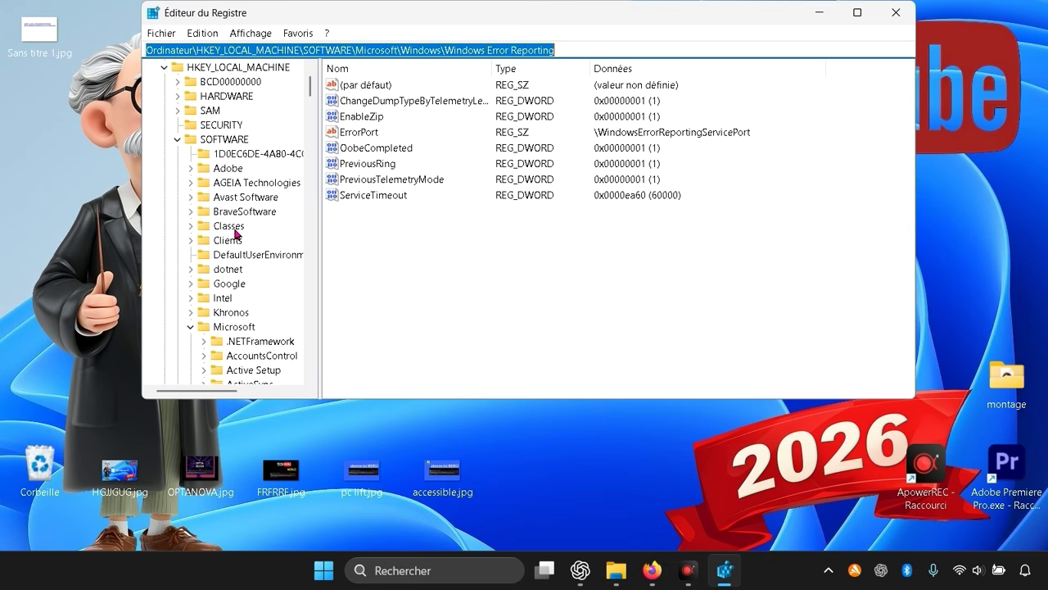
scroll(236, 235, down, 1)
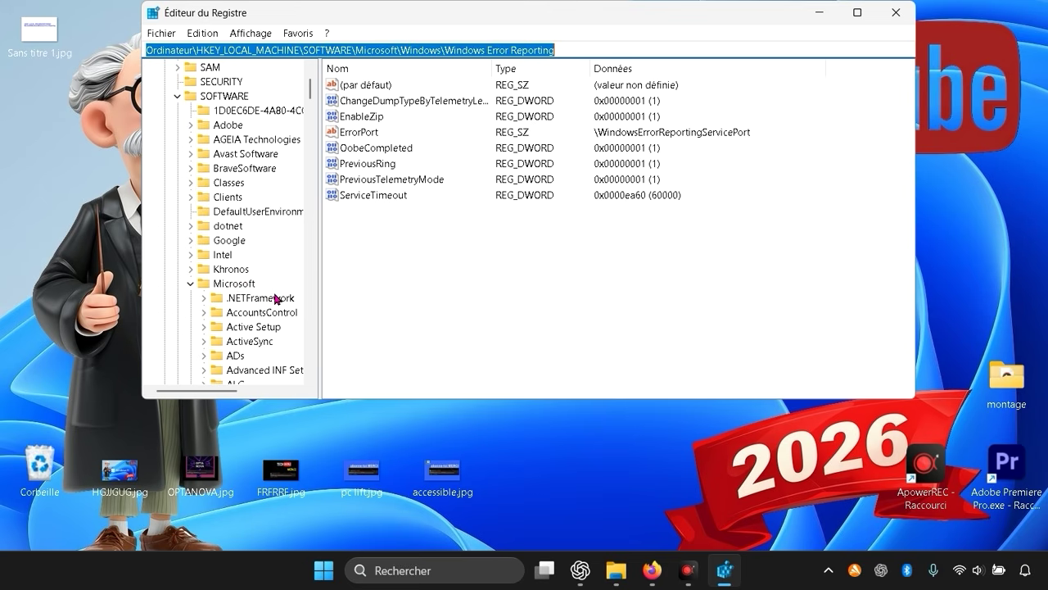
scroll(276, 299, down, 4)
scroll(276, 299, down, 5)
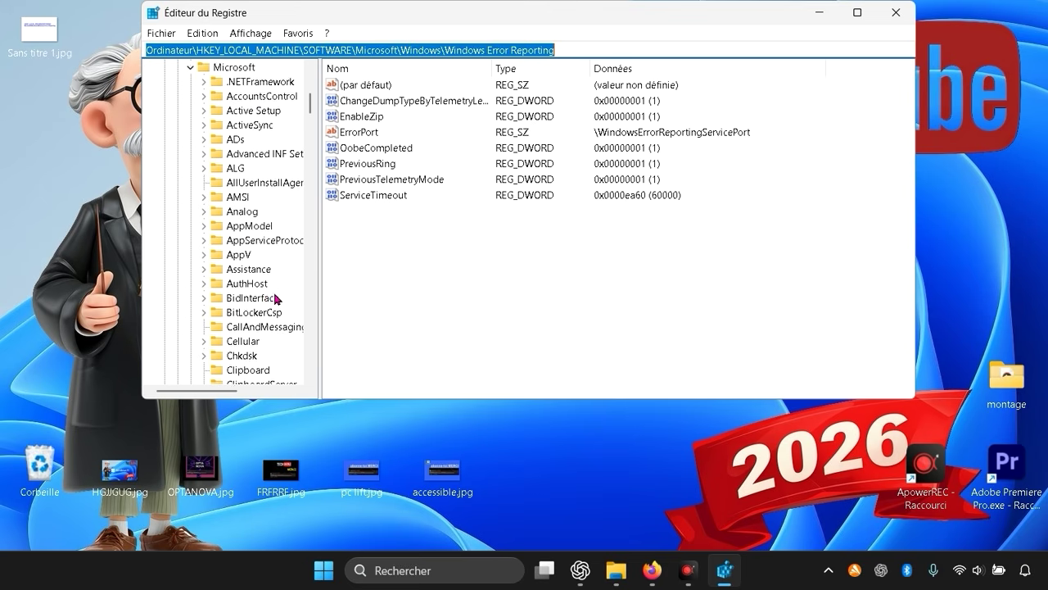
scroll(276, 299, down, 20)
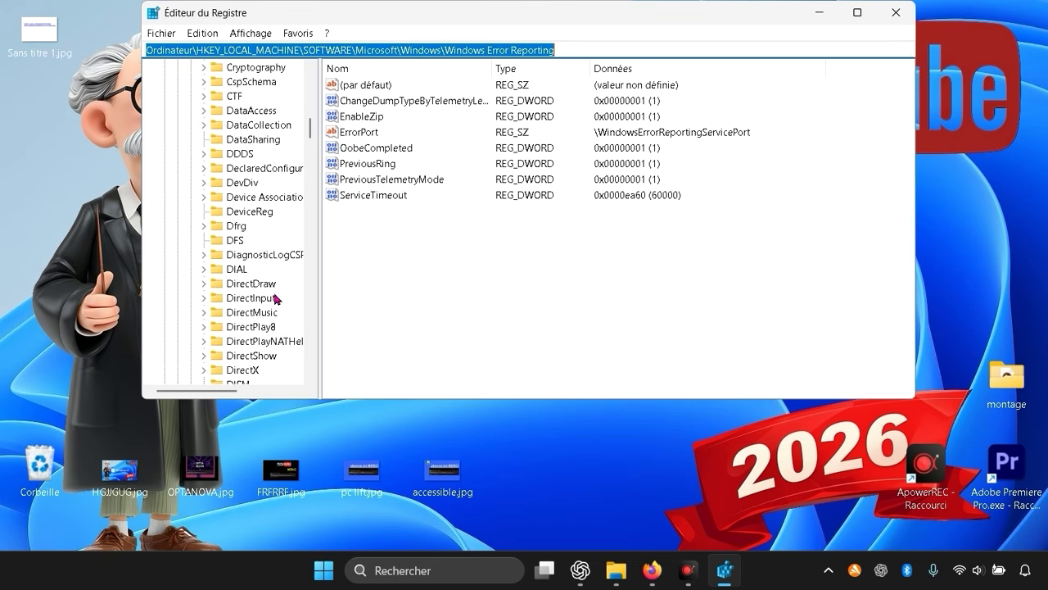
scroll(275, 299, down, 6)
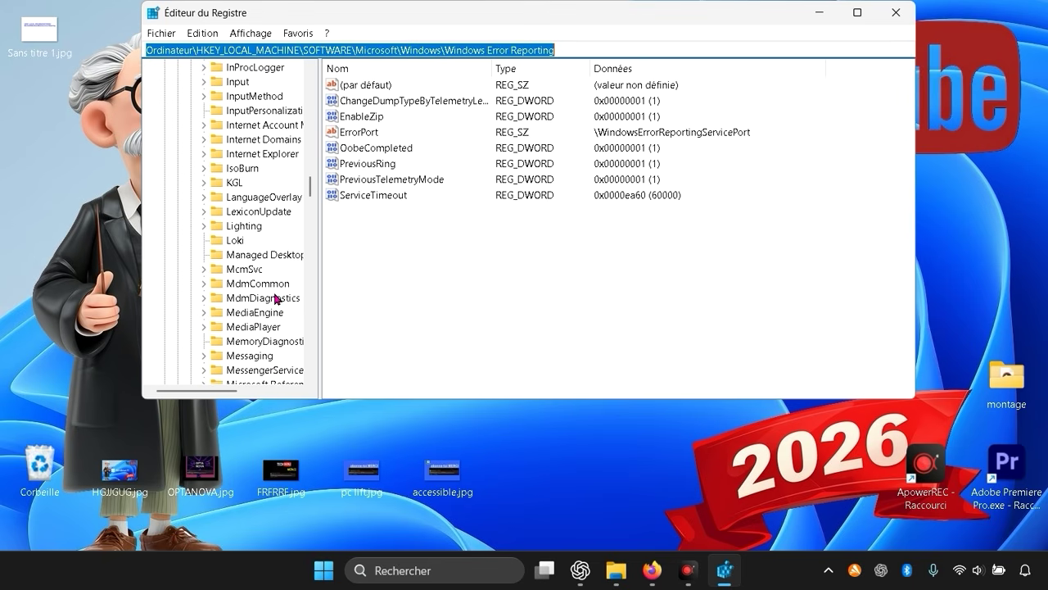
scroll(276, 299, down, 20)
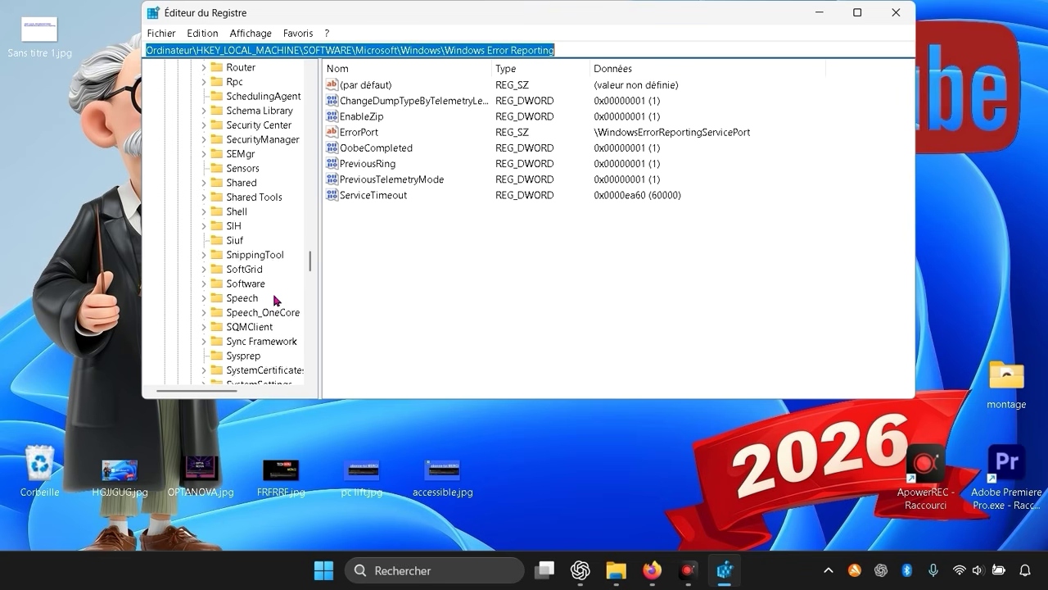
scroll(276, 299, down, 12)
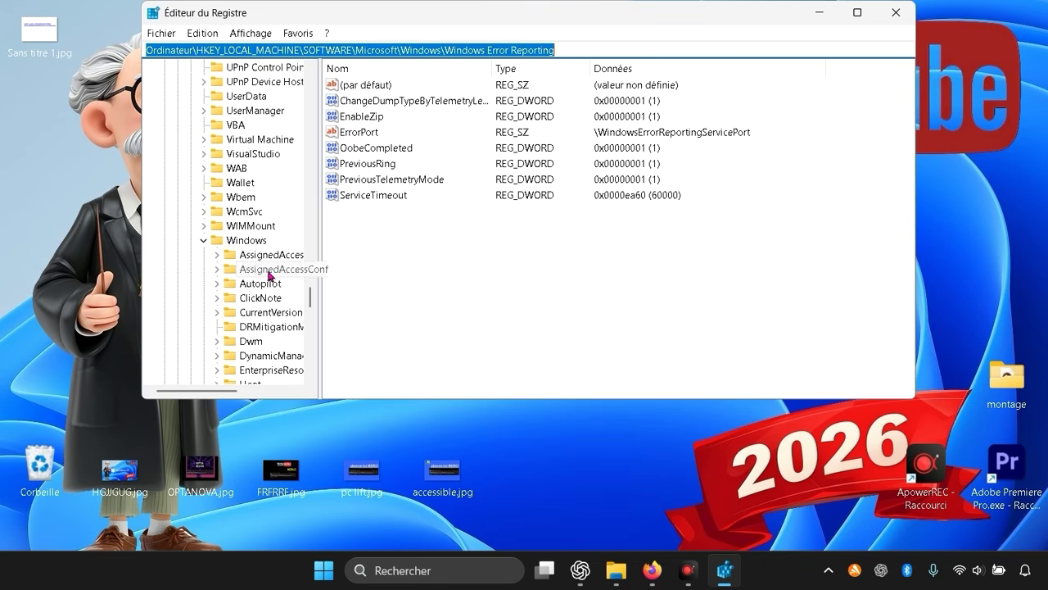
click(252, 247)
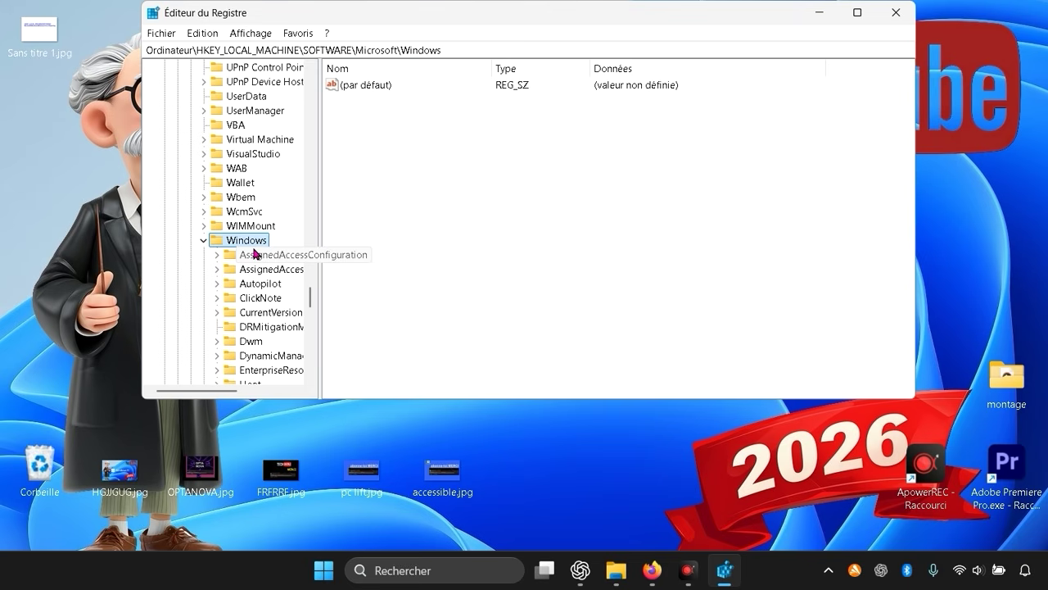
Select the Windows Error Reporting subkey under the Windows key
scroll(254, 253, down, 1)
scroll(253, 253, down, 5)
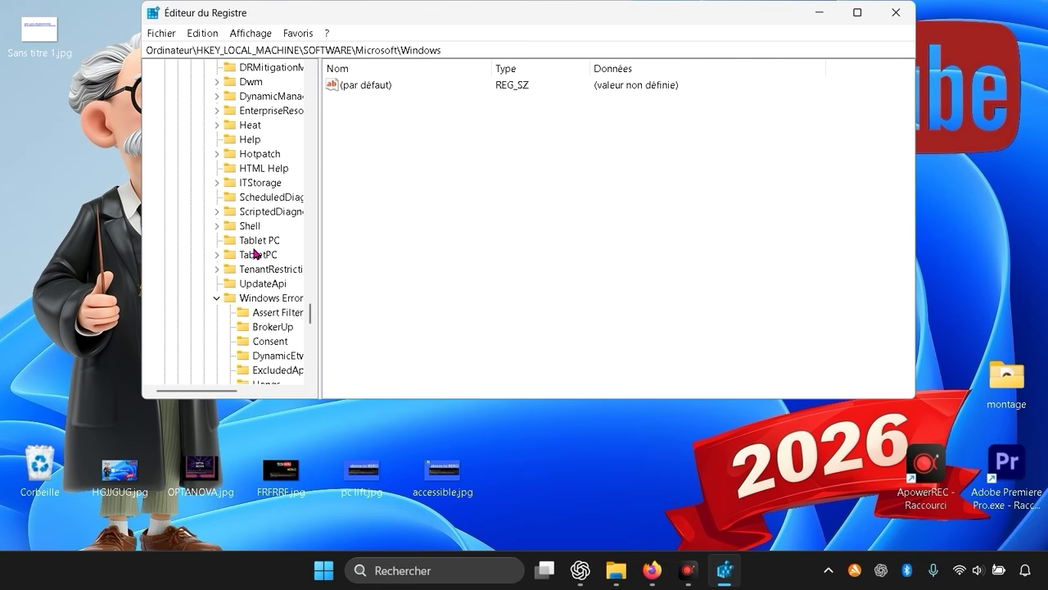
scroll(254, 253, down, 1)
click(257, 256)
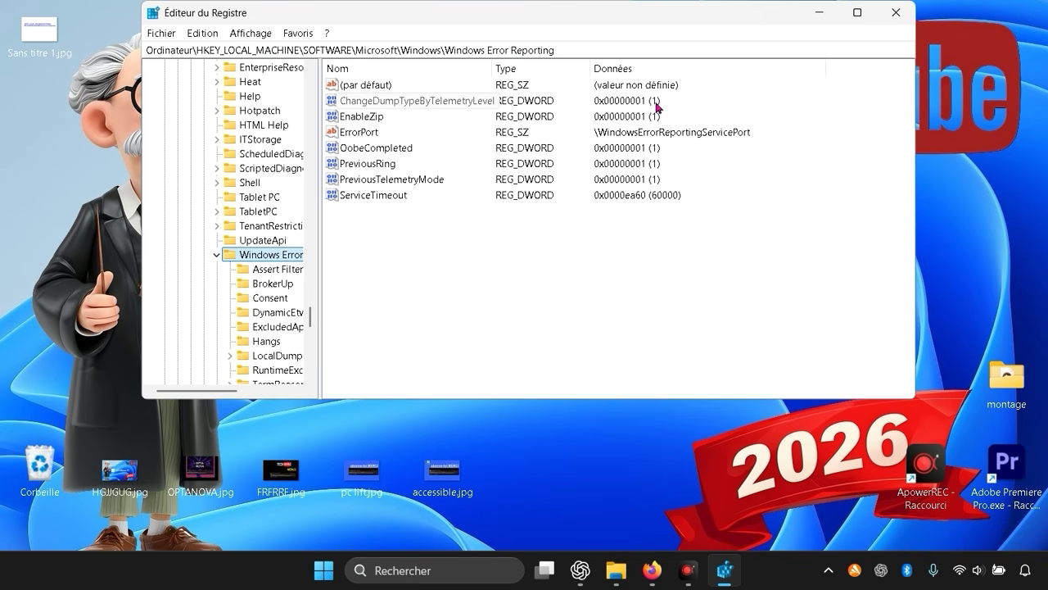
Examine the data of the ChangeDumpTypeByTelemetryLevel, EnableZip and PreviousRing values without changing them
double_click(405, 102)
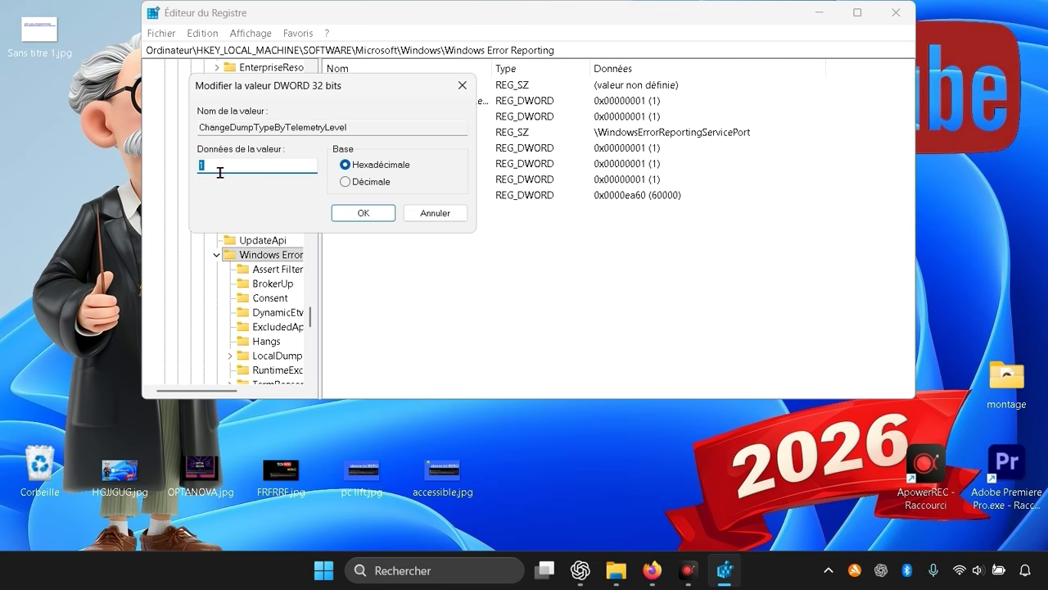
click(463, 86)
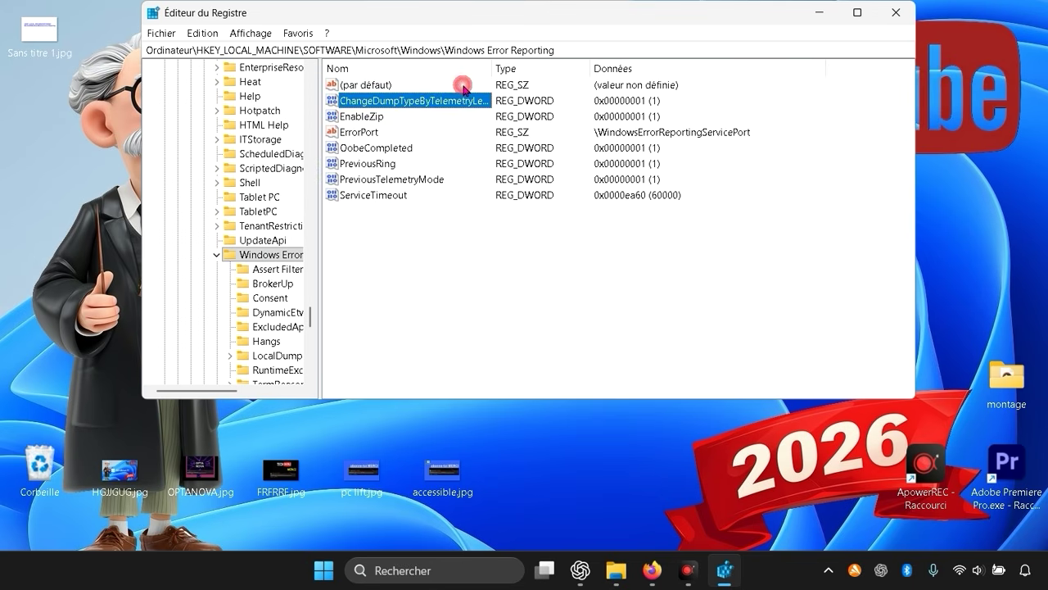
click(375, 118)
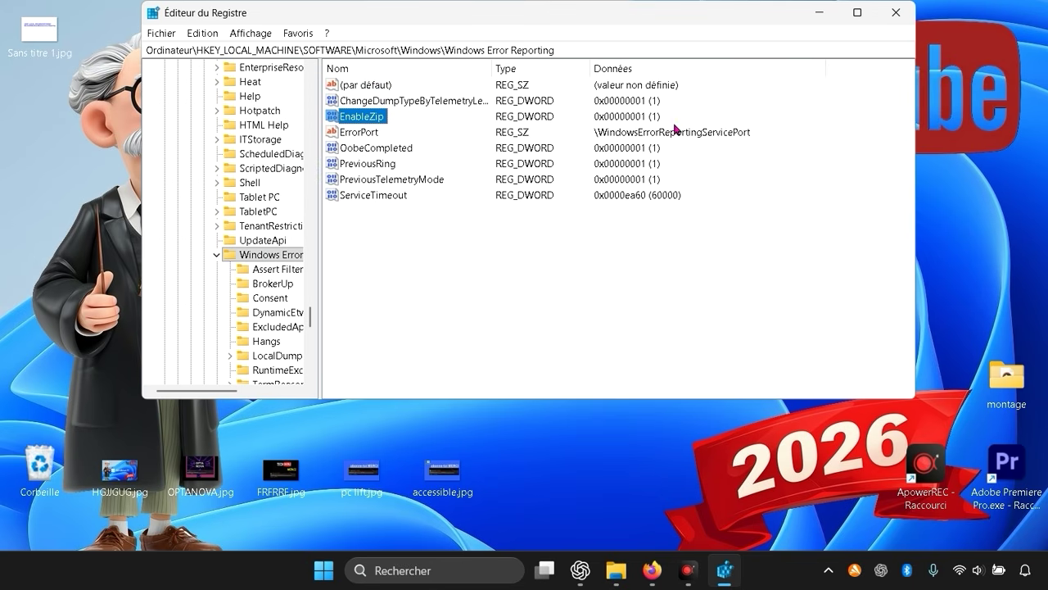
double_click(363, 119)
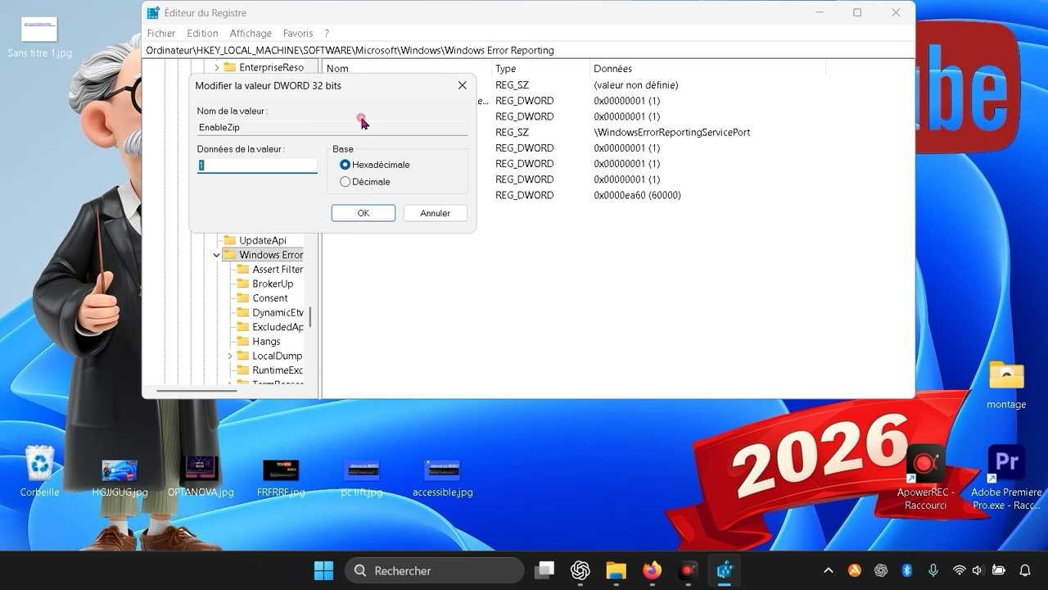
click(461, 87)
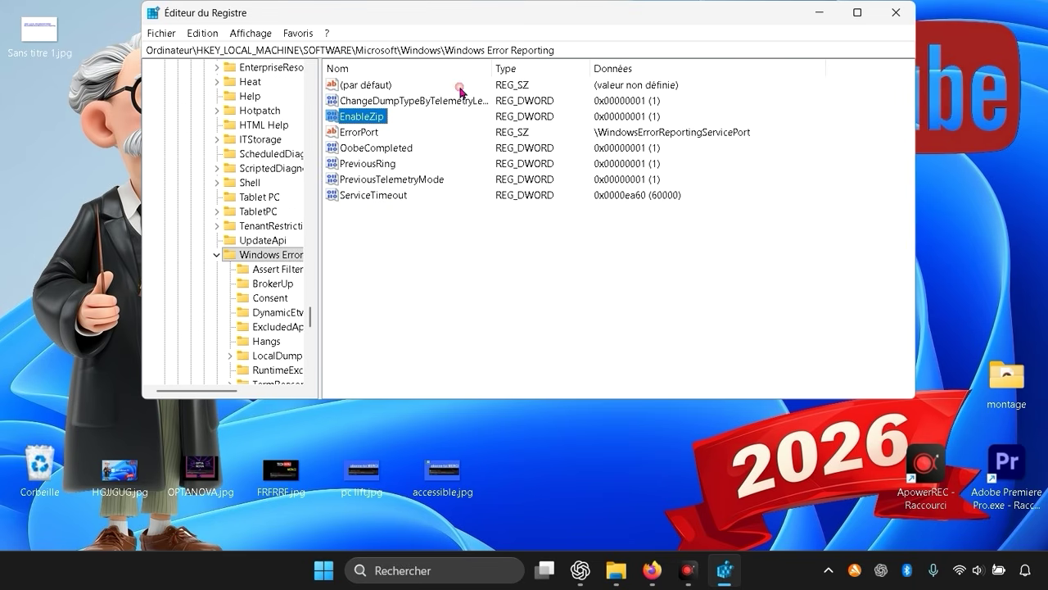
click(380, 166)
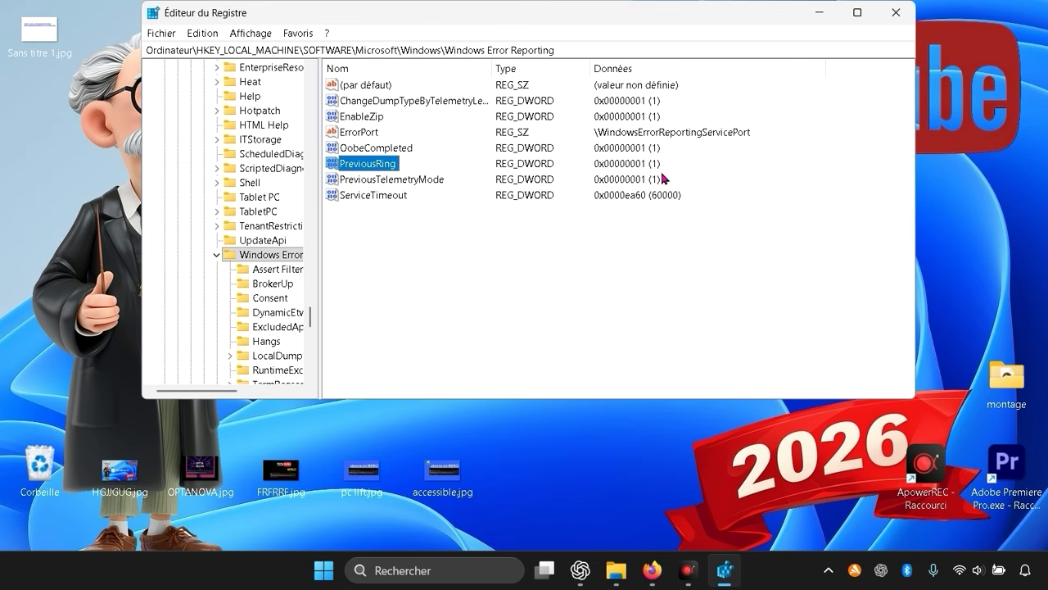
click(455, 291)
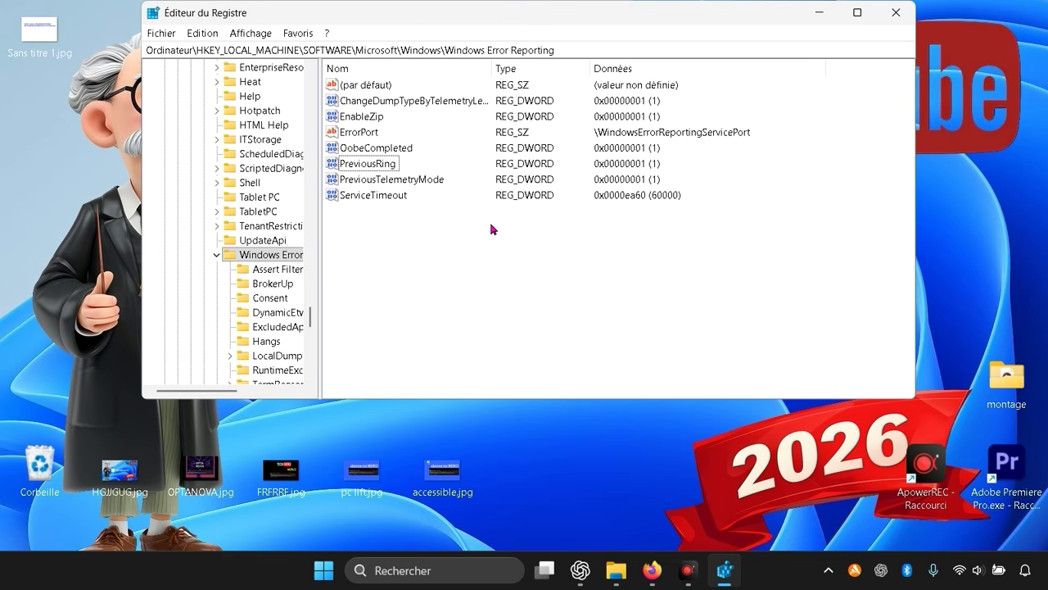
Create a 32-bit DWORD value named "disabled" in the Windows Error Reporting key
right_click(522, 315)
click(555, 326)
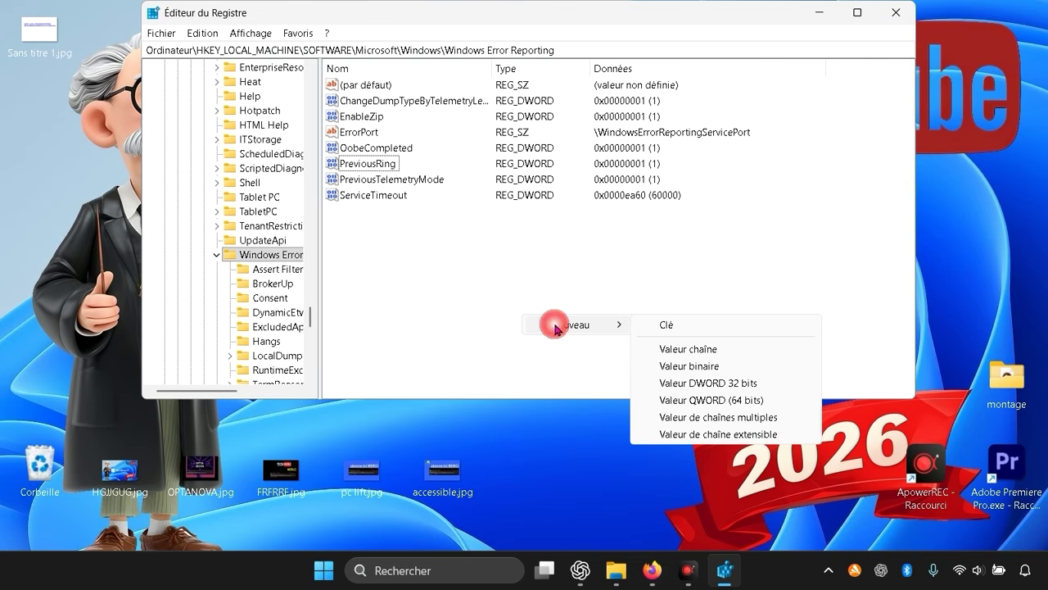
click(700, 385)
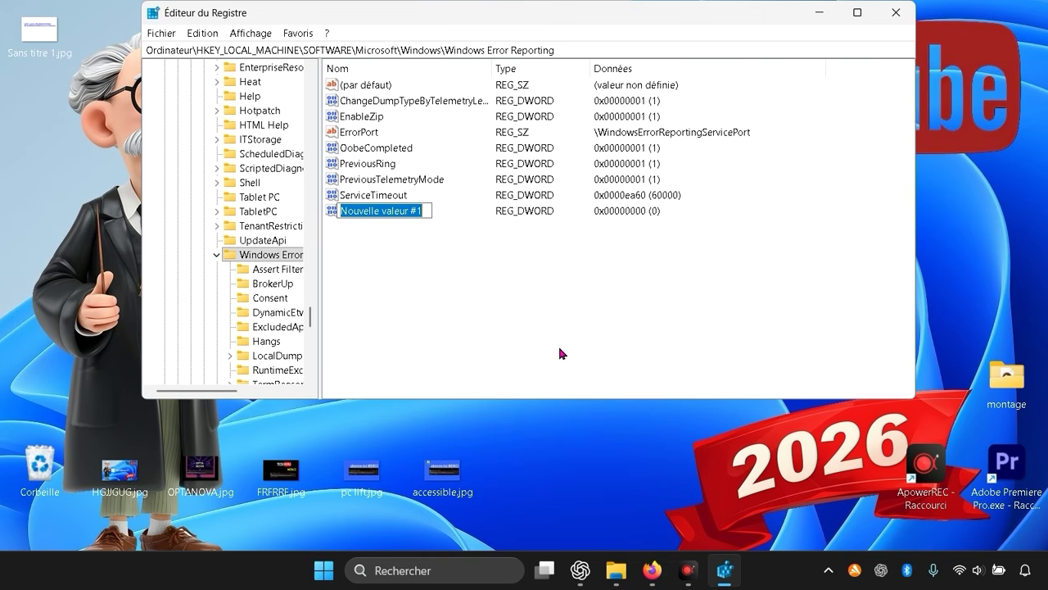
text(D)
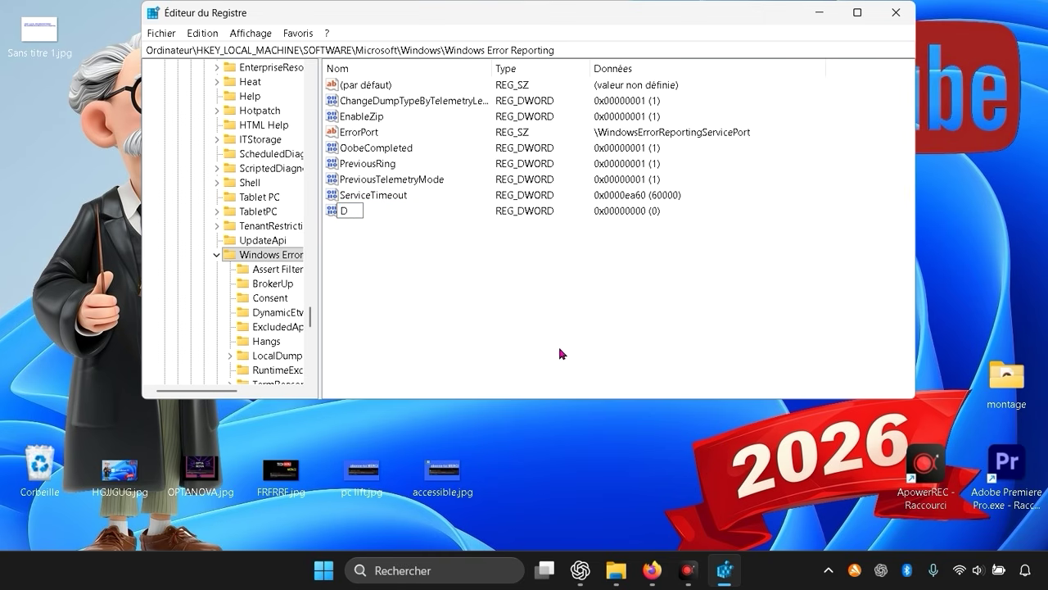
text(isables)
key(ctrl+a)
text(disables)
key(BackSpace)
text(d)
key(BackSpace)
key(BackSpace)
key(BackSpace)
text(led)
key(Return)
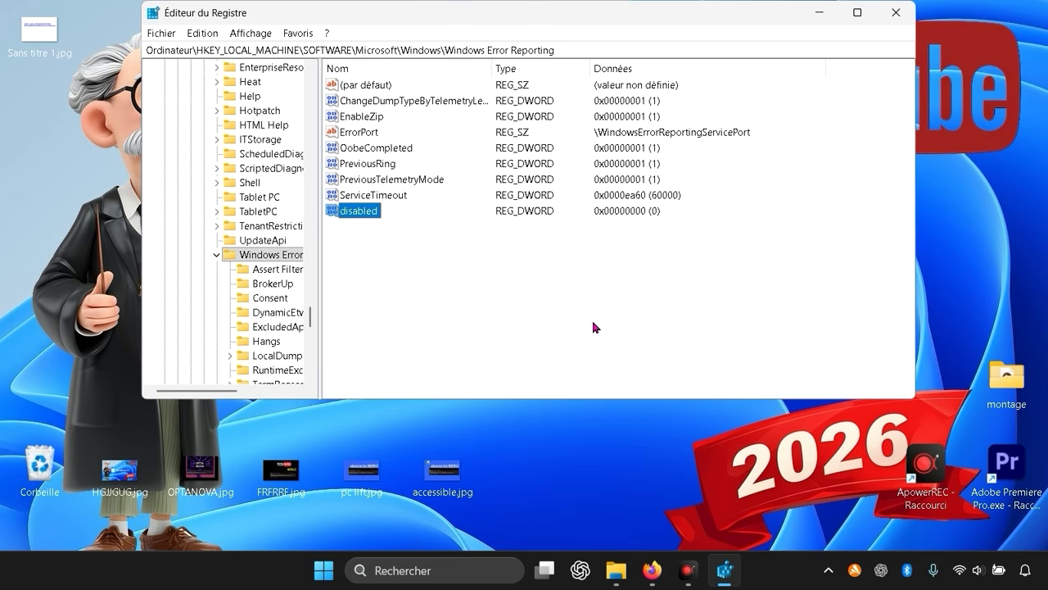
Set the data of the "disabled" value to 1 and close the Registry Editor
right_click(359, 212)
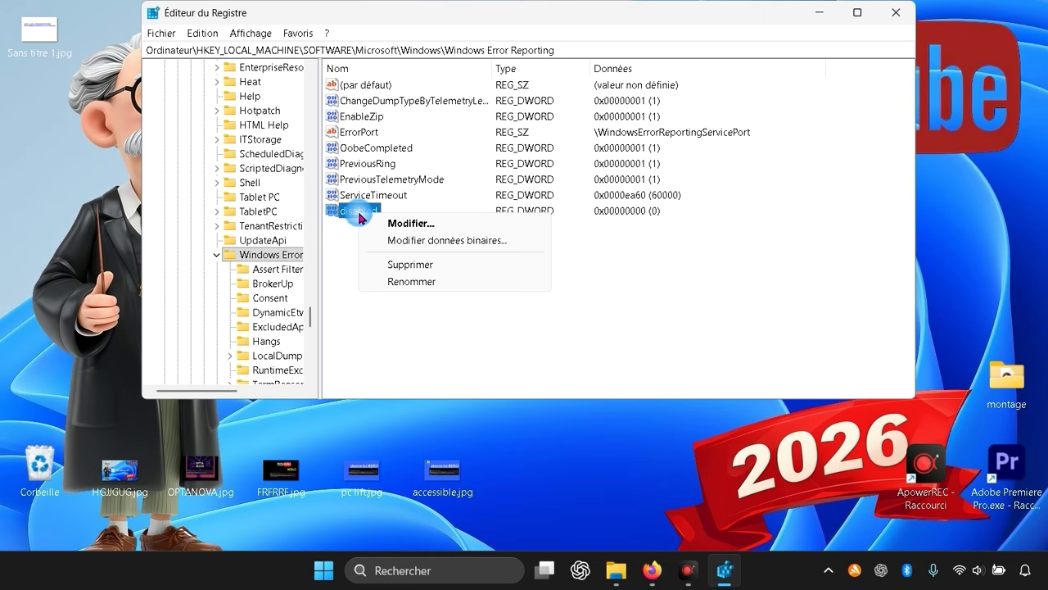
click(411, 226)
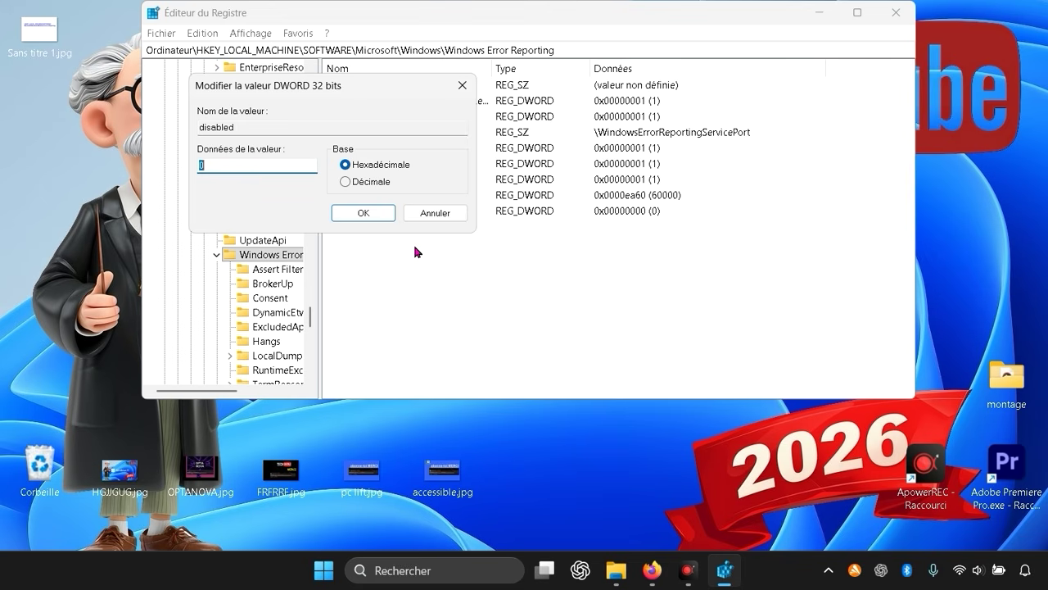
text(1)
click(381, 214)
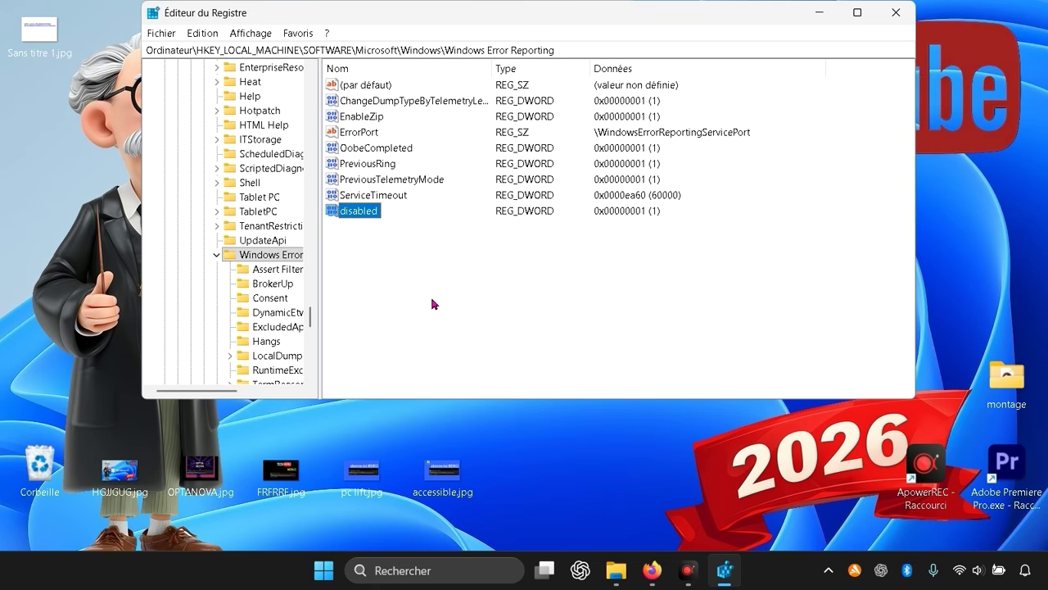
click(647, 241)
click(907, 14)
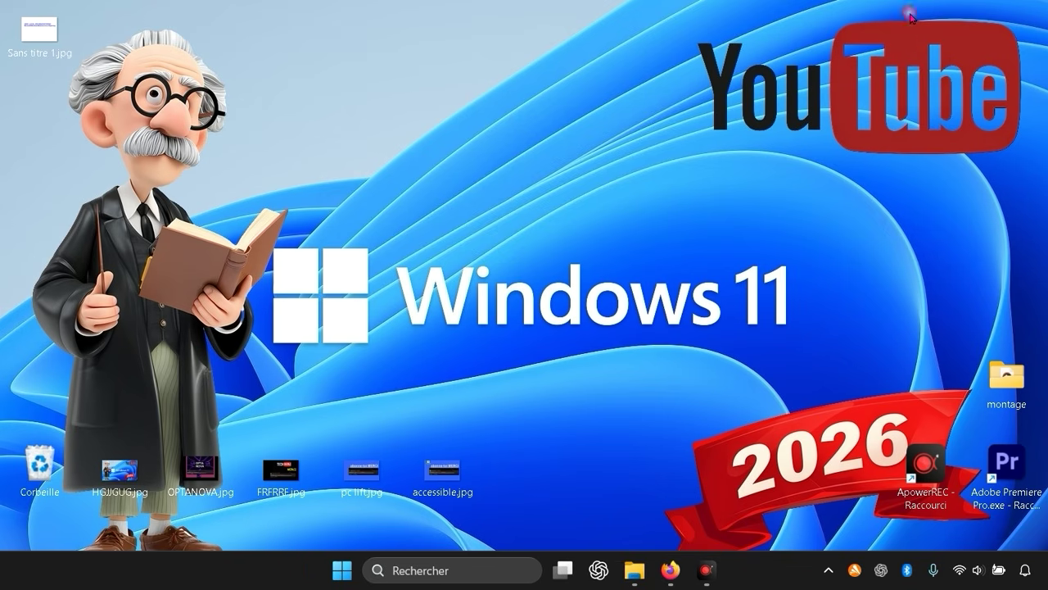